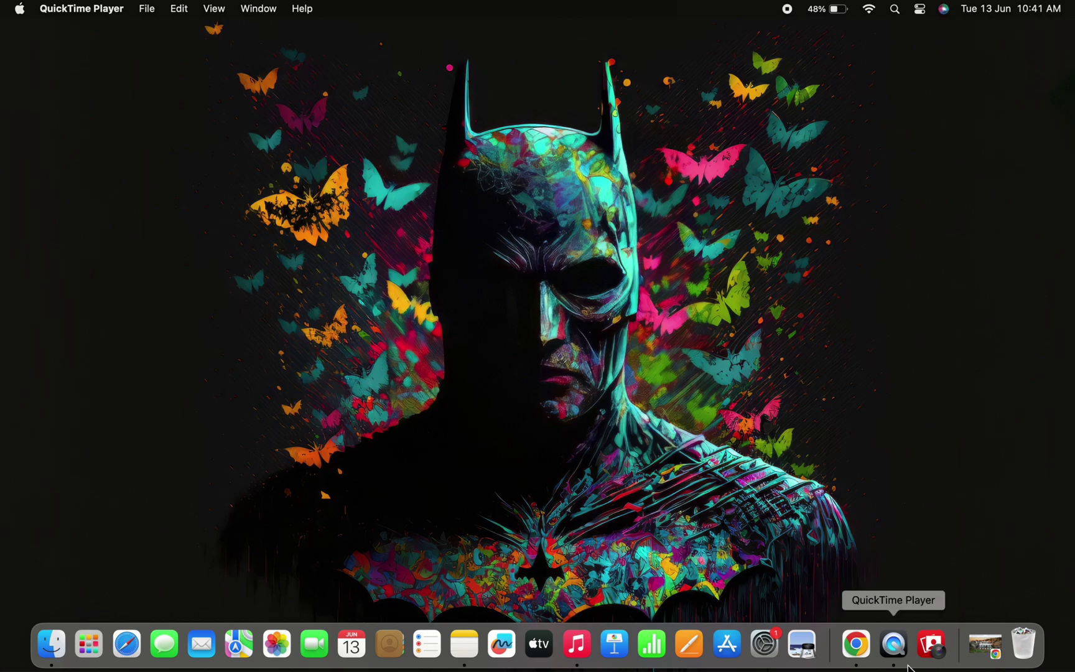
In a new Chrome tab, search Google for 'letsview' using the address-bar suggestion
{"action": "left_click", "coordinate": [861, 654]}
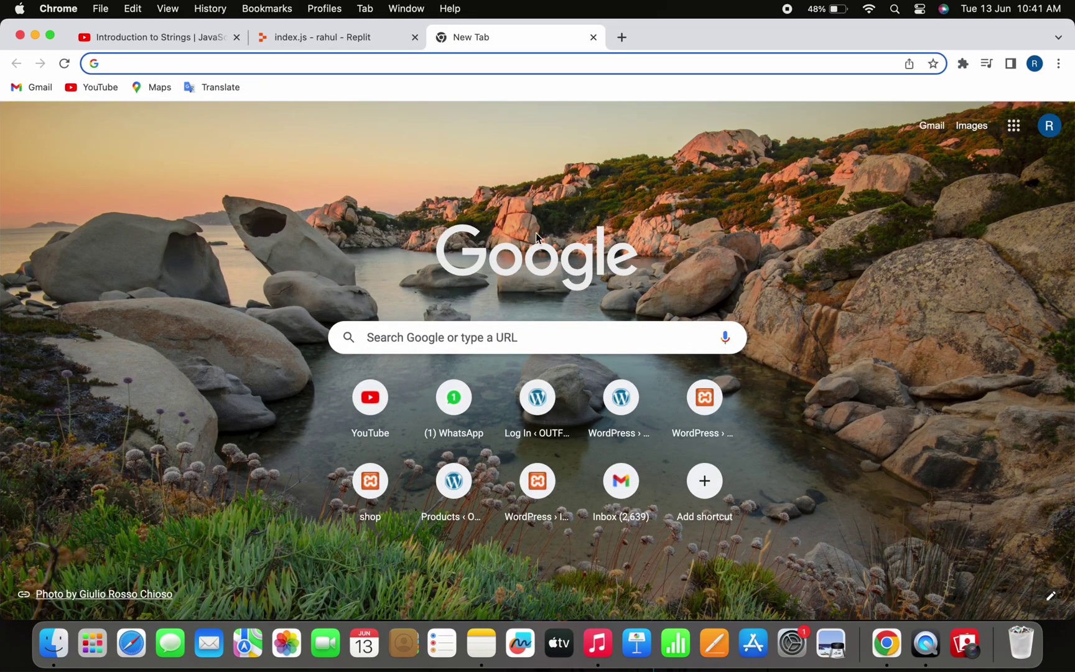
{"action": "left_click", "coordinate": [463, 70]}
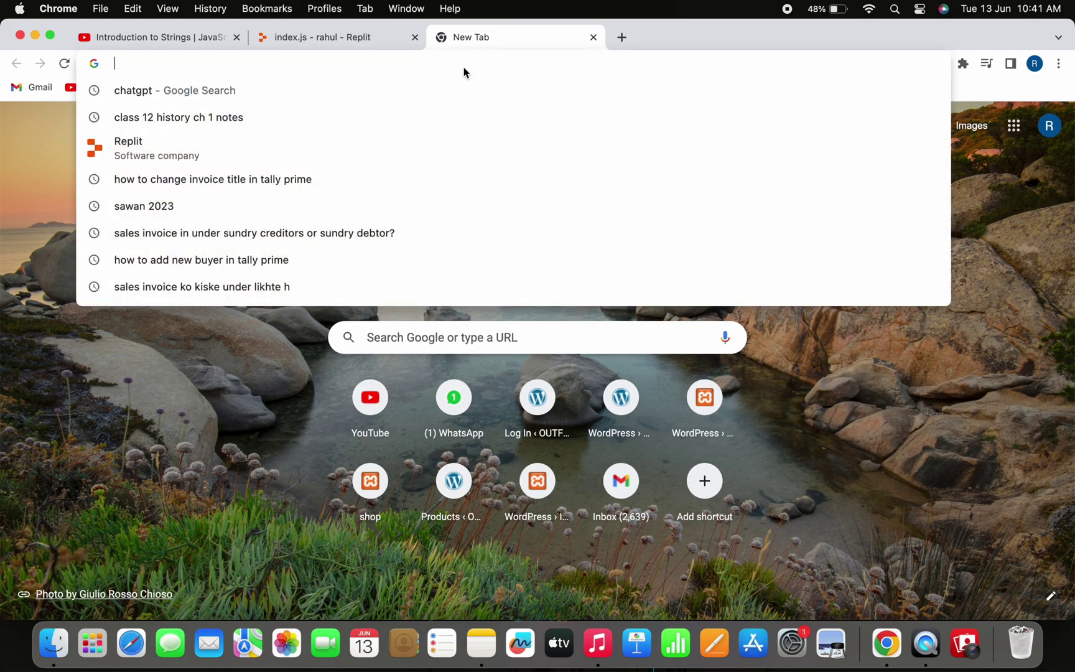
{"action": "type", "text": "lets"}
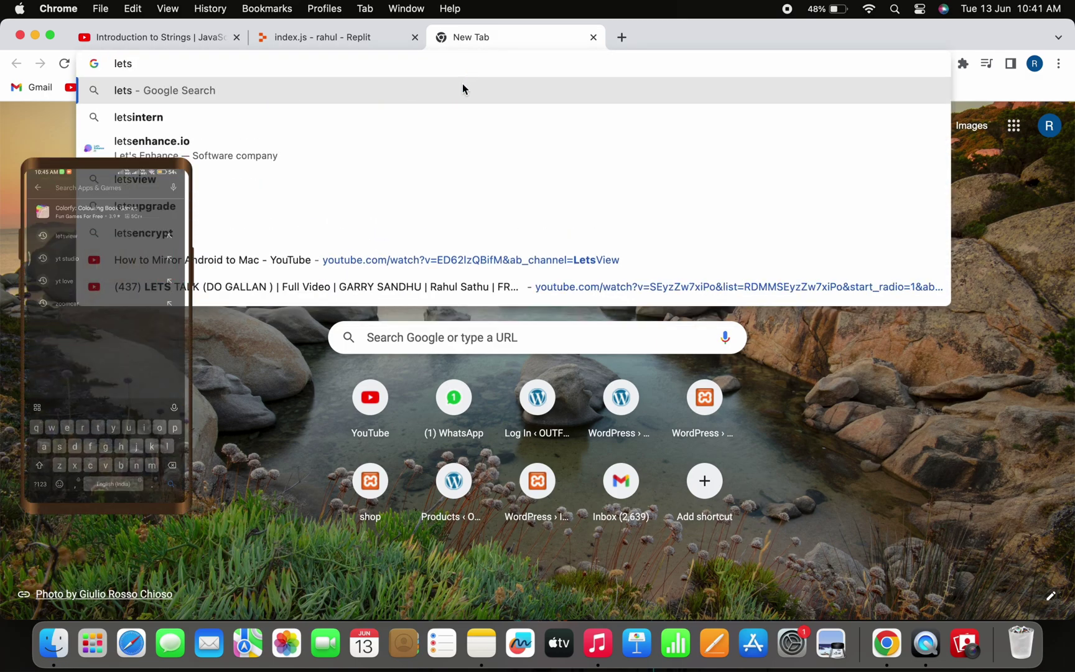
{"action": "left_click", "coordinate": [278, 186]}
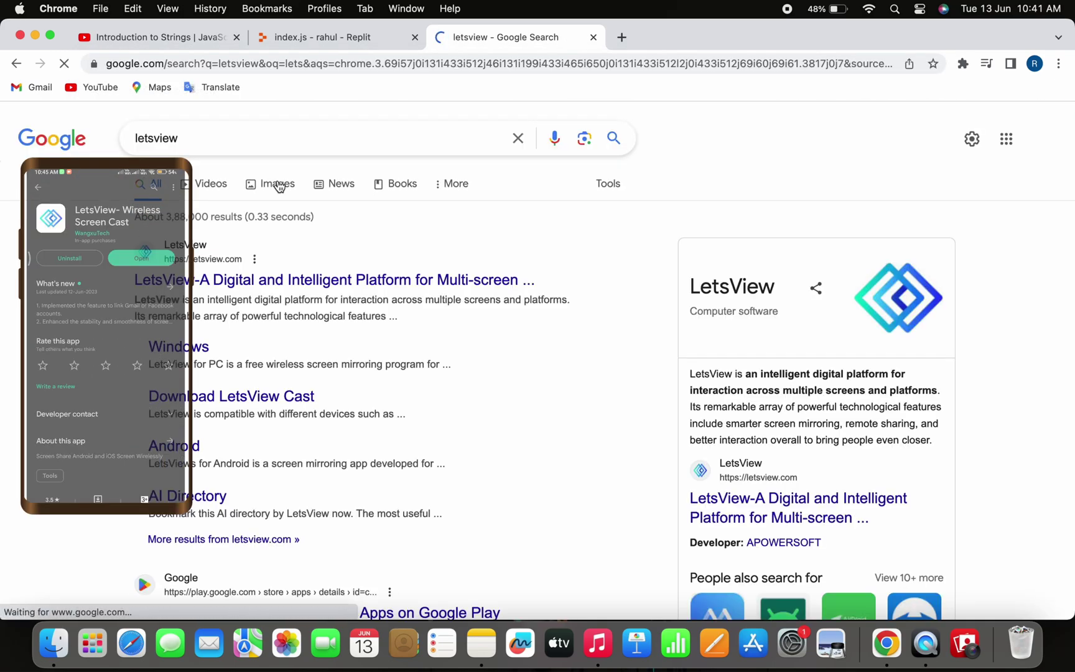
Open letsview.com and download the LetsView Cast installer, letsview.pkg (28.0 MB)
{"action": "left_click", "coordinate": [201, 288]}
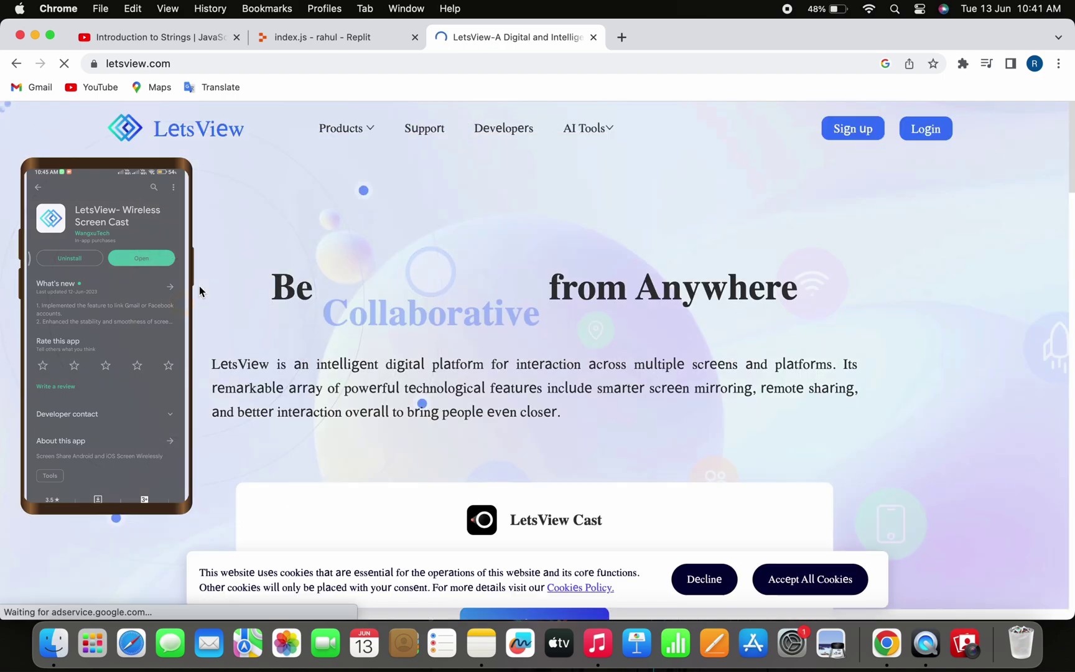
{"action": "scroll", "coordinate": [330, 402], "scroll_direction": "down", "scroll_amount": 5}
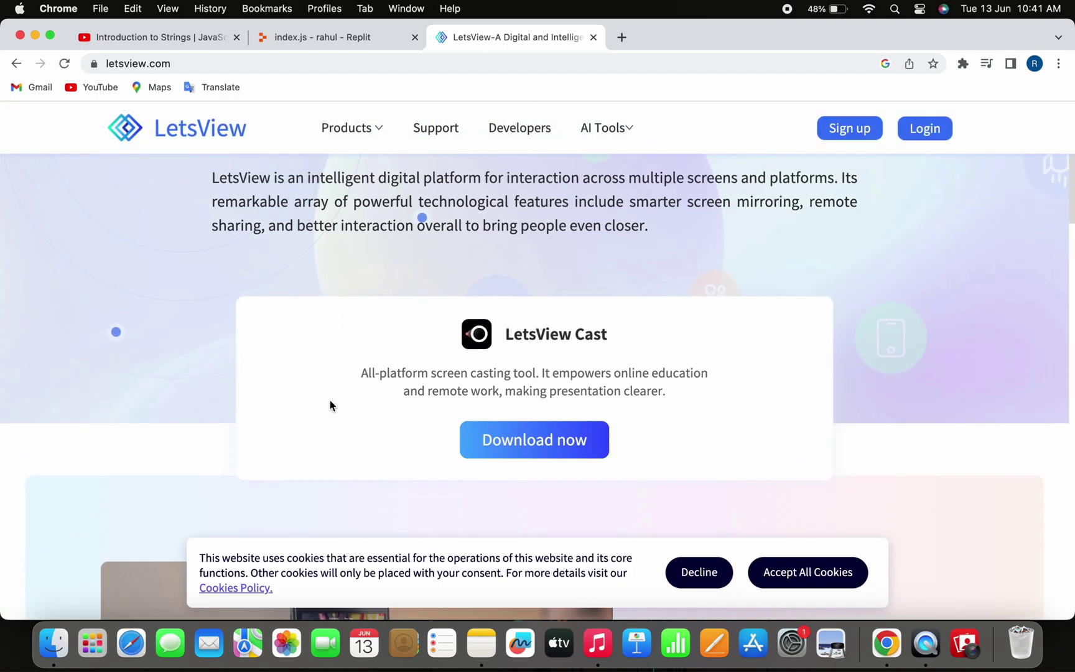
{"action": "scroll", "coordinate": [330, 401], "scroll_direction": "down", "scroll_amount": 8}
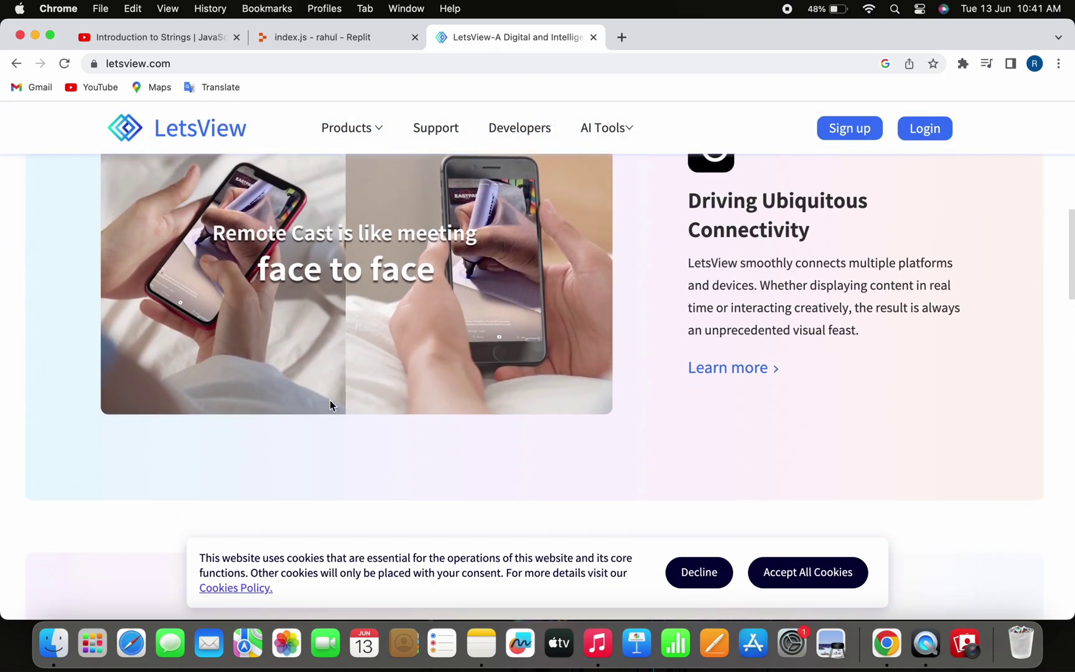
{"action": "scroll", "coordinate": [331, 401], "scroll_direction": "down", "scroll_amount": 12}
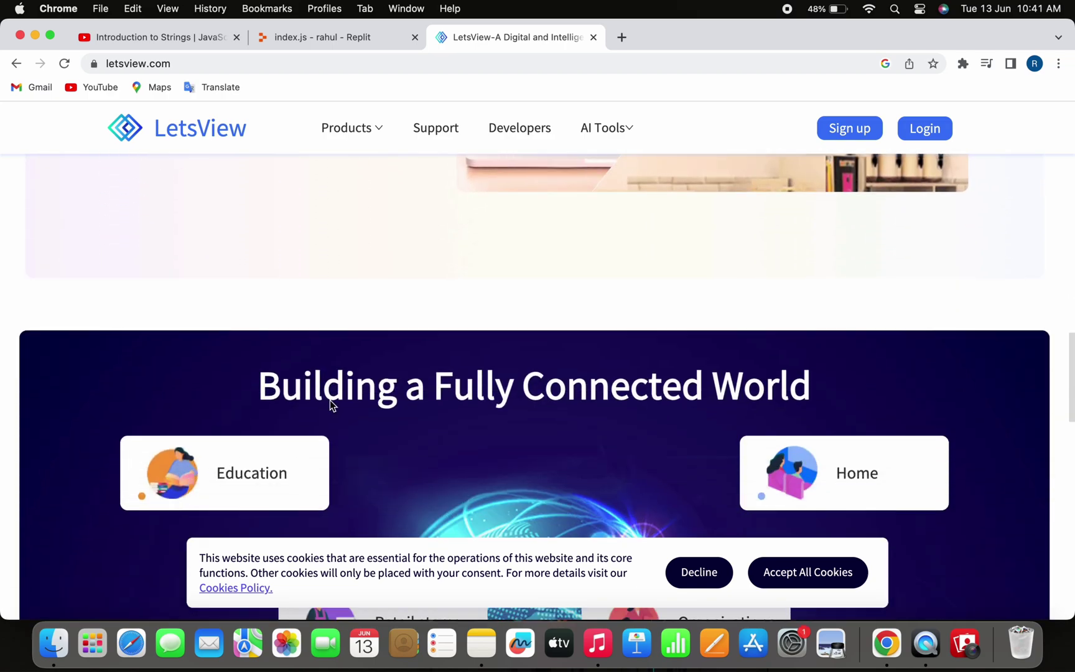
{"action": "scroll", "coordinate": [331, 402], "scroll_direction": "down", "scroll_amount": 8}
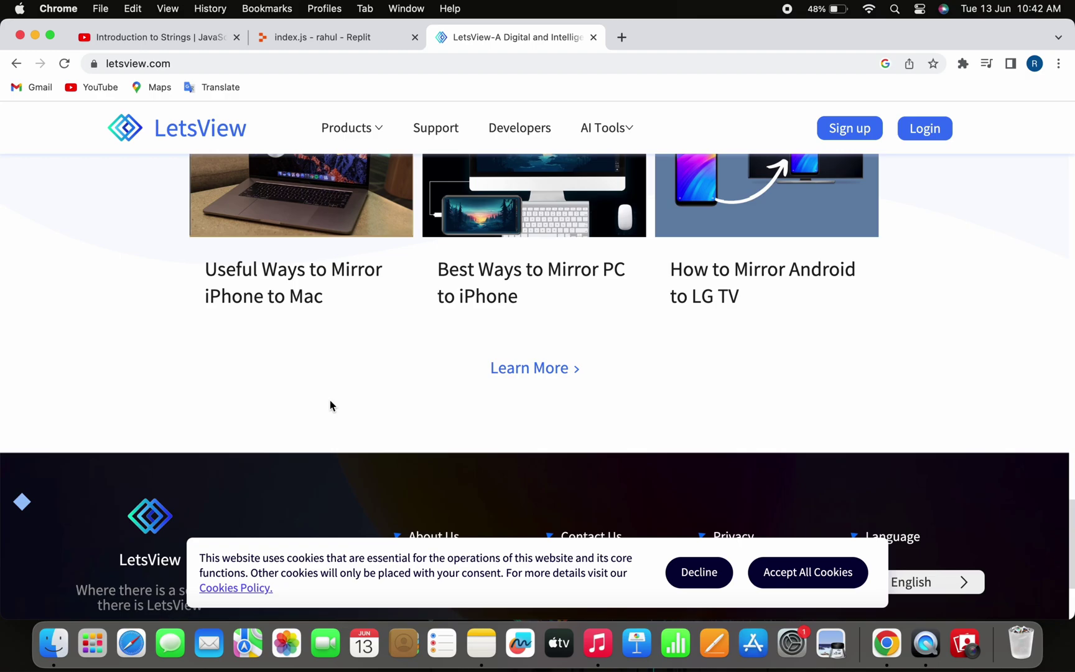
{"action": "scroll", "coordinate": [331, 403], "scroll_direction": "up", "scroll_amount": 2}
{"action": "scroll", "coordinate": [332, 407], "scroll_direction": "up", "scroll_amount": 6}
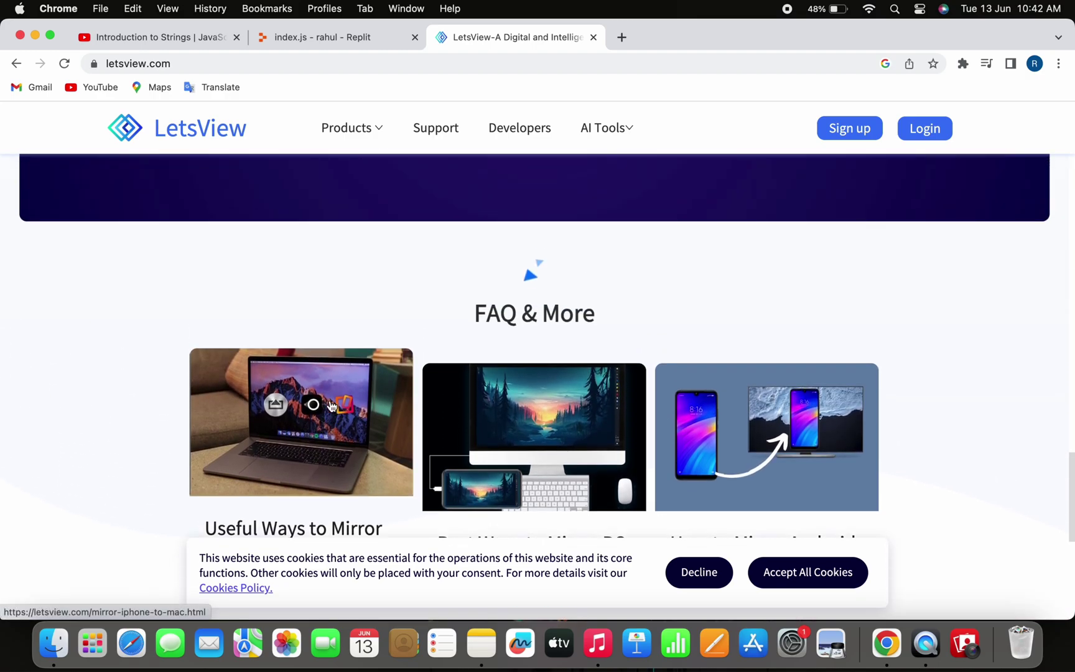
{"action": "scroll", "coordinate": [330, 403], "scroll_direction": "up", "scroll_amount": 15}
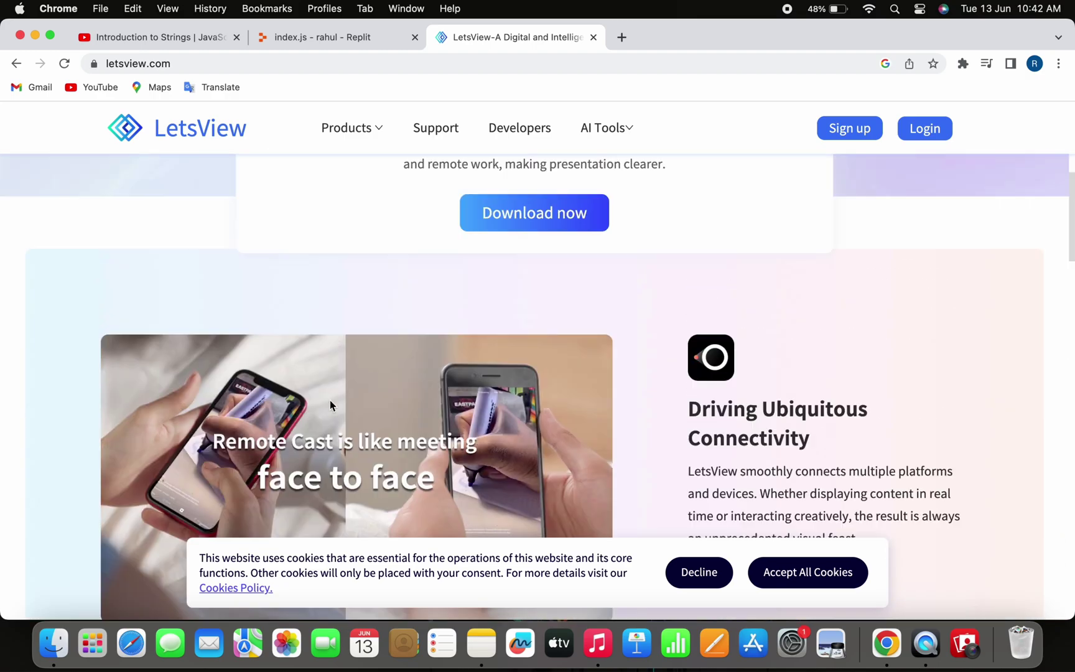
{"action": "scroll", "coordinate": [330, 404], "scroll_direction": "down", "scroll_amount": 1}
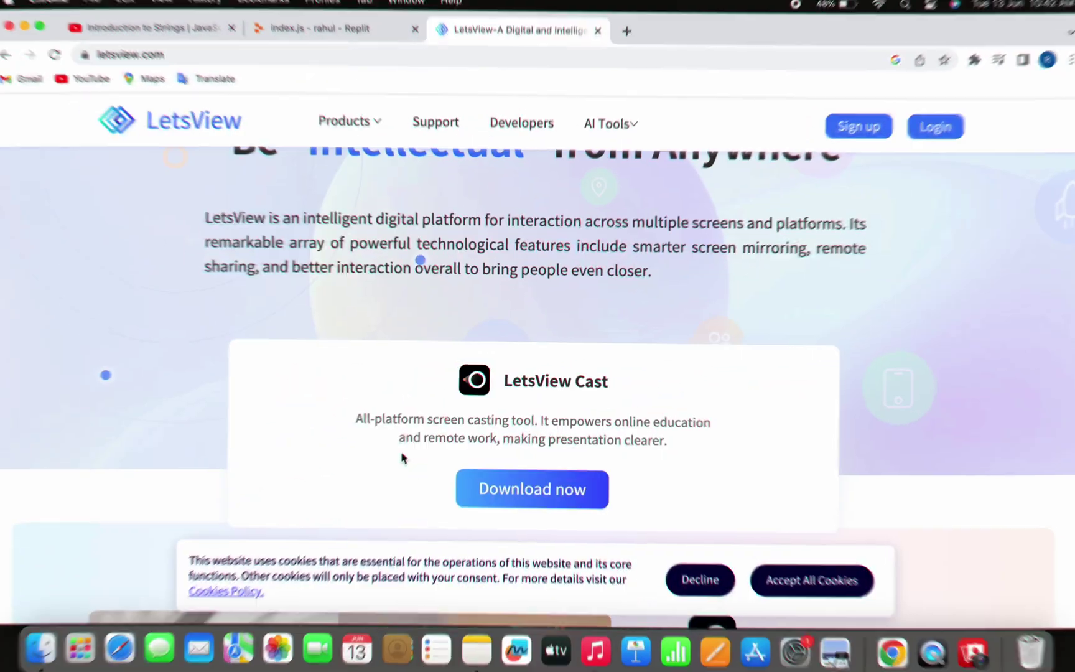
{"action": "left_click", "coordinate": [501, 498]}
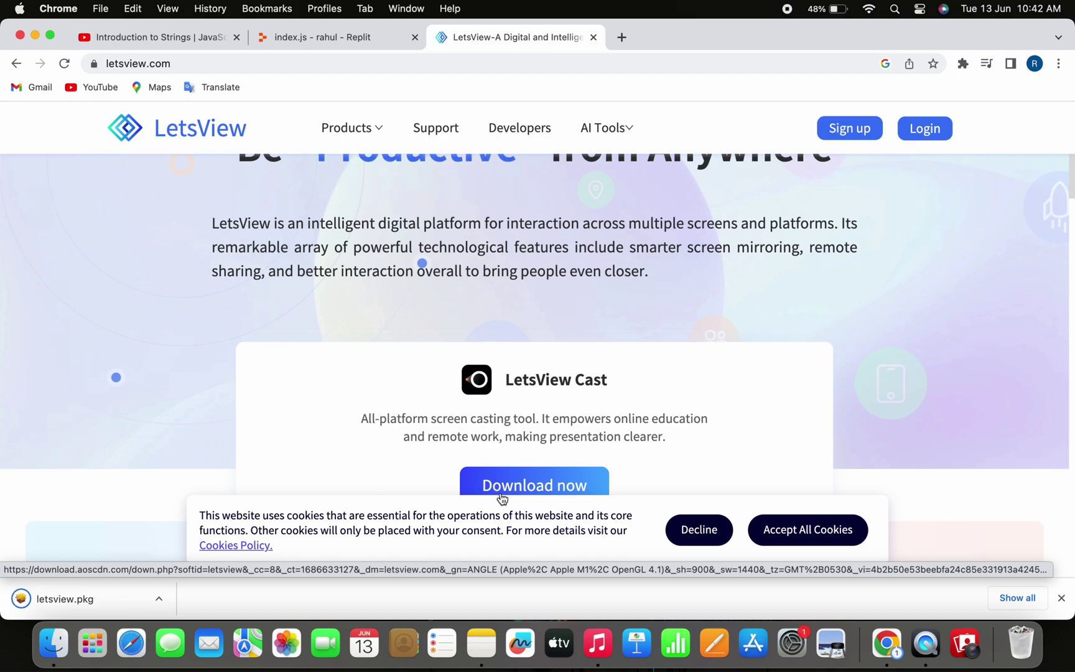
Reveal letsview.pkg in the Downloads folder and launch its installer
{"action": "left_click", "coordinate": [165, 602]}
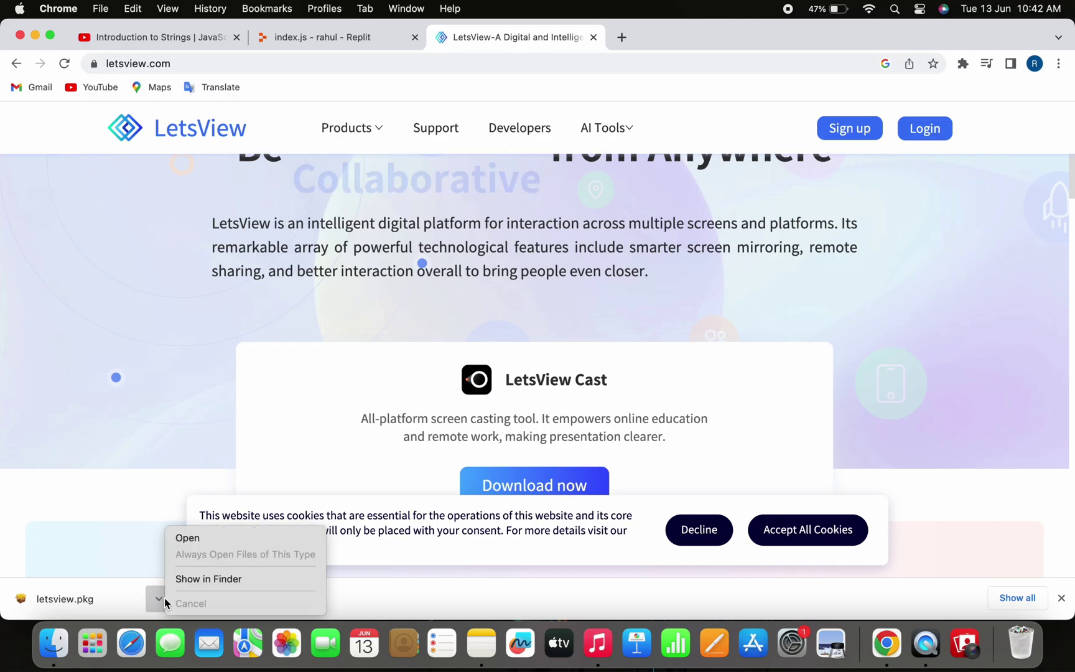
{"action": "left_click", "coordinate": [179, 580]}
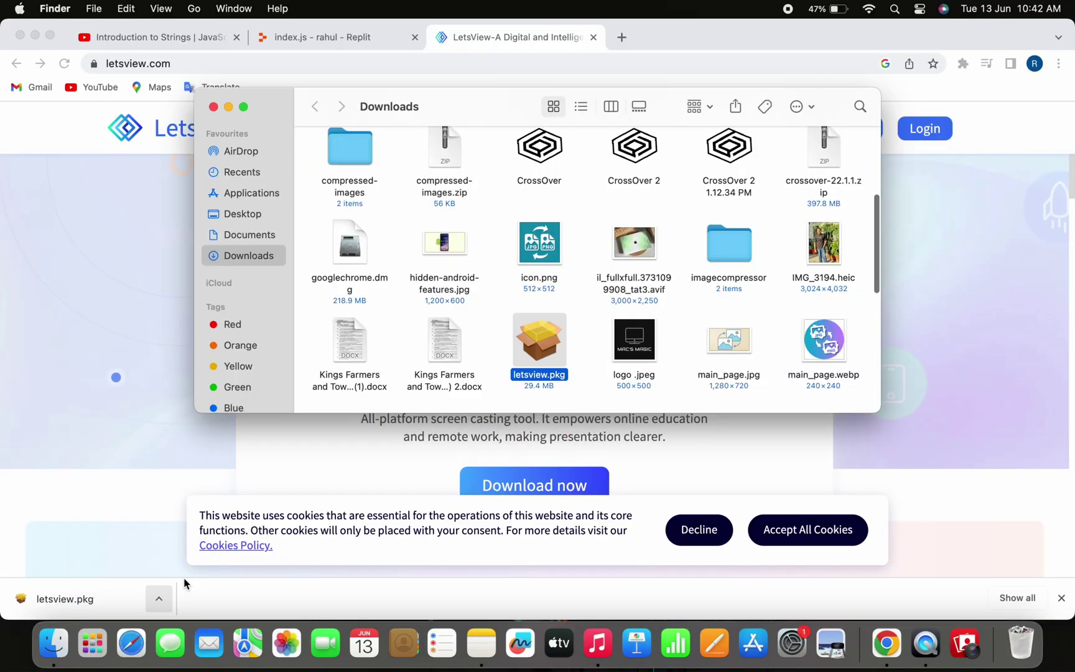
{"action": "double_click", "coordinate": [532, 350]}
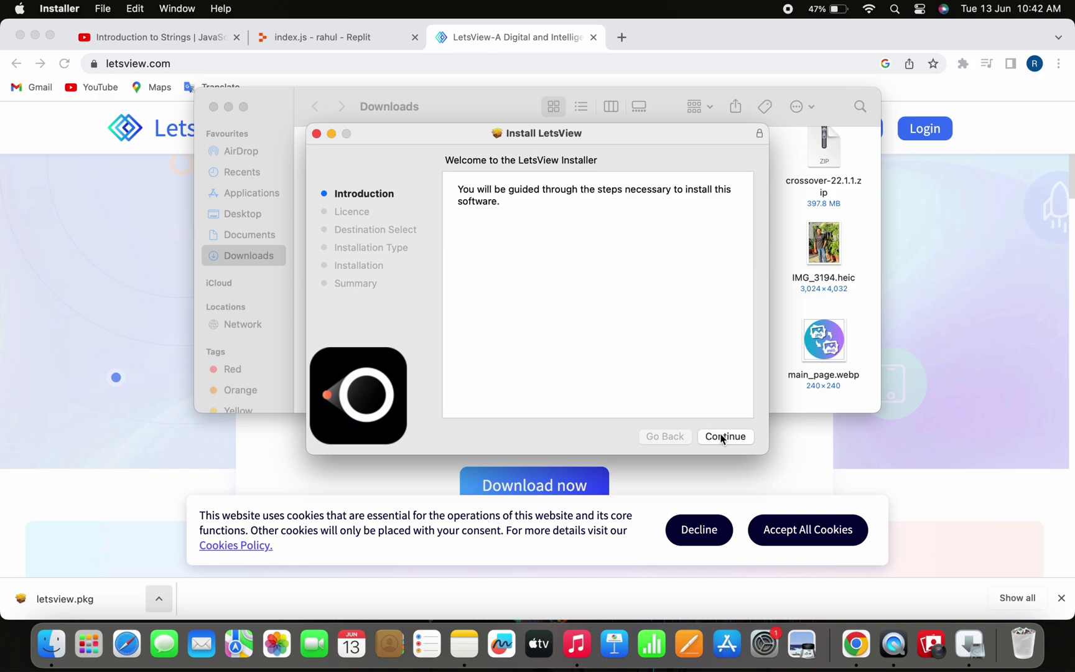
Move past the introduction and agree to the LetsView licence terms
{"action": "left_click", "coordinate": [722, 438]}
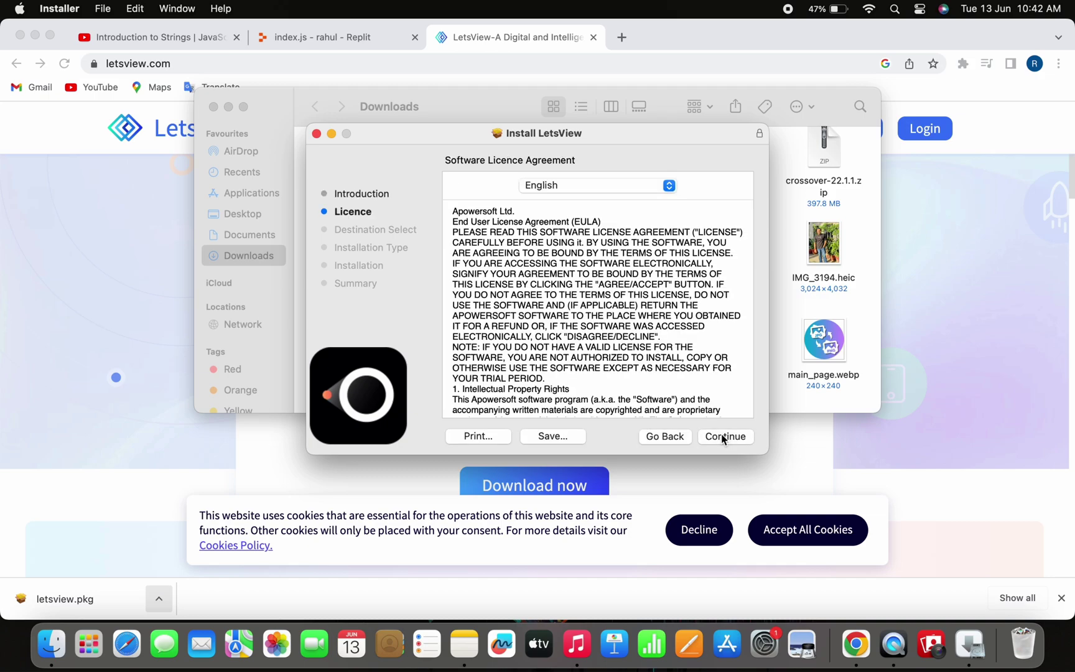
{"action": "left_click", "coordinate": [721, 436]}
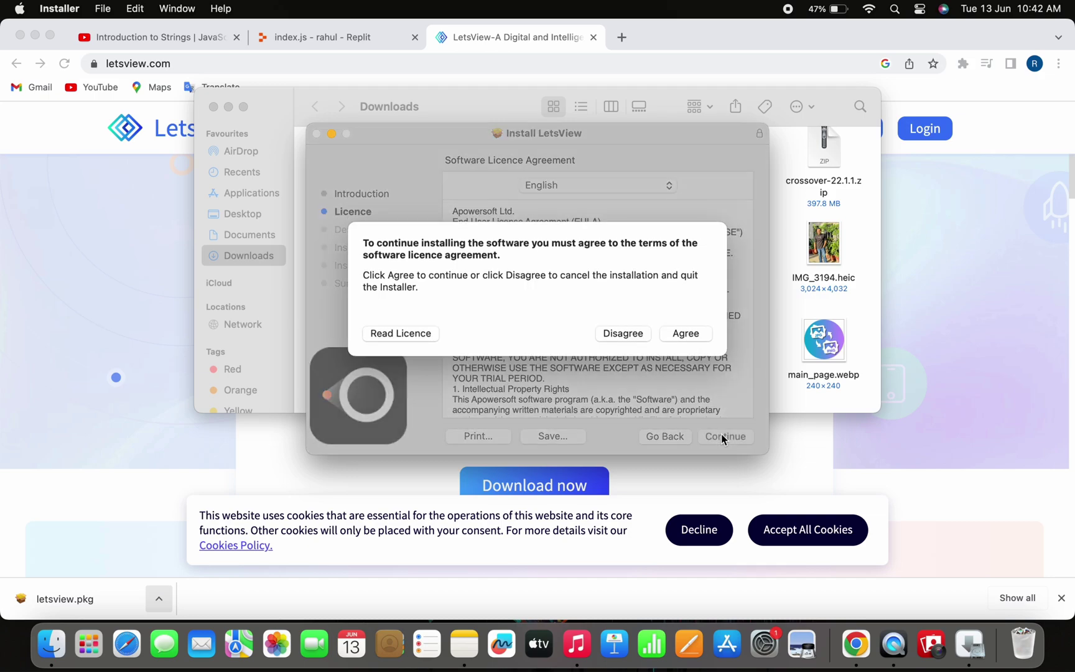
{"action": "left_click", "coordinate": [681, 335]}
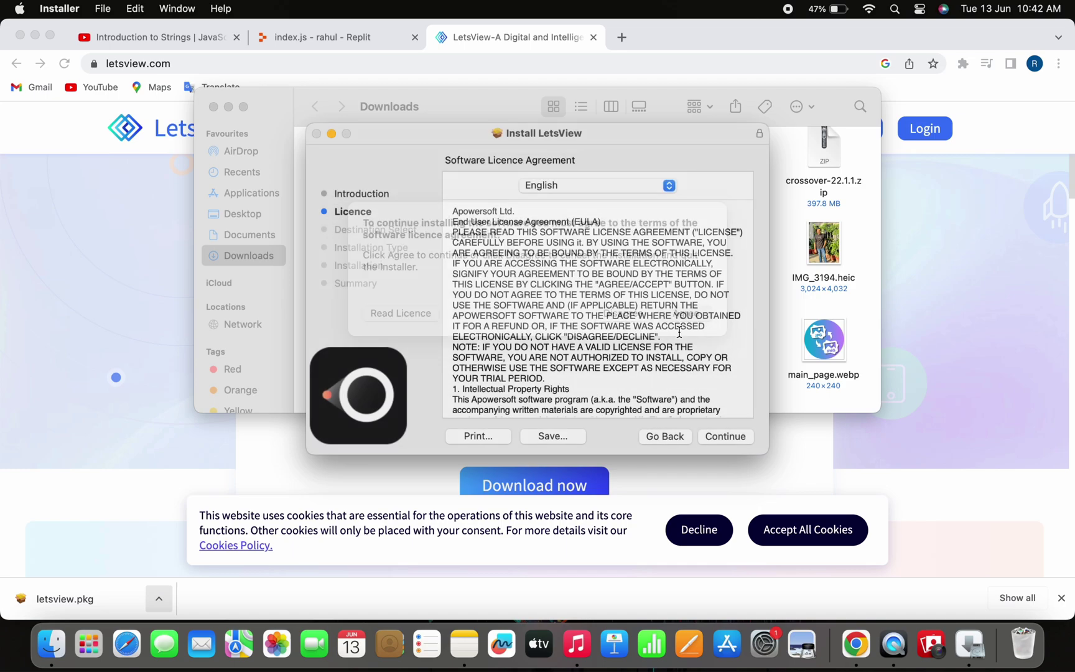
Install LetsView with the admin password and Downloads access, then move the package to the Bin
{"action": "left_click", "coordinate": [725, 437]}
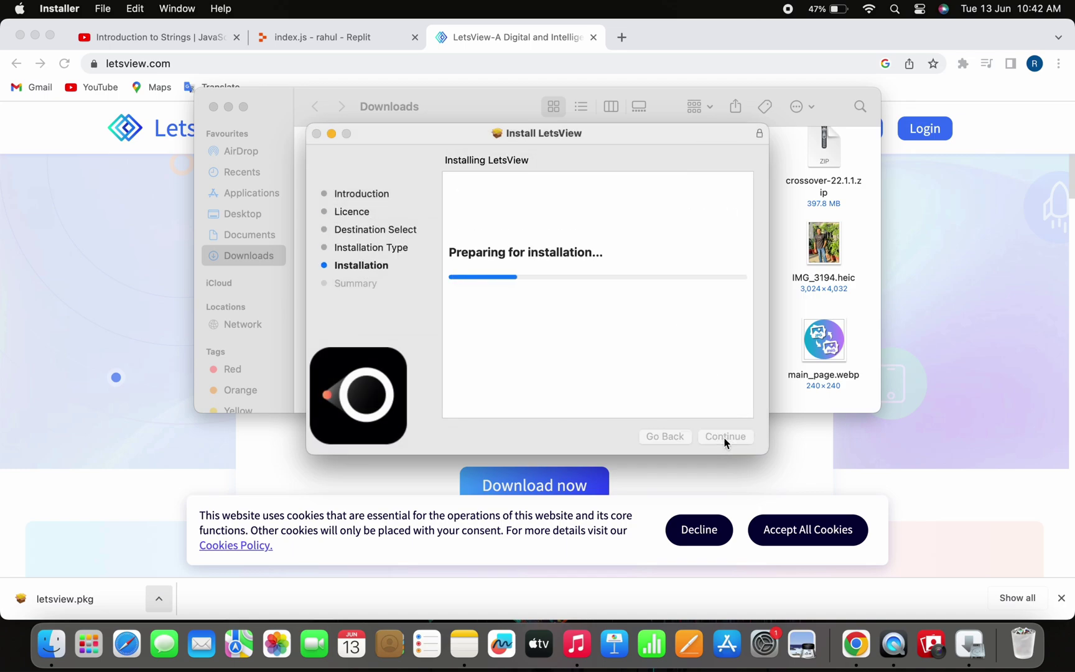
{"action": "type", "text": "•••"}
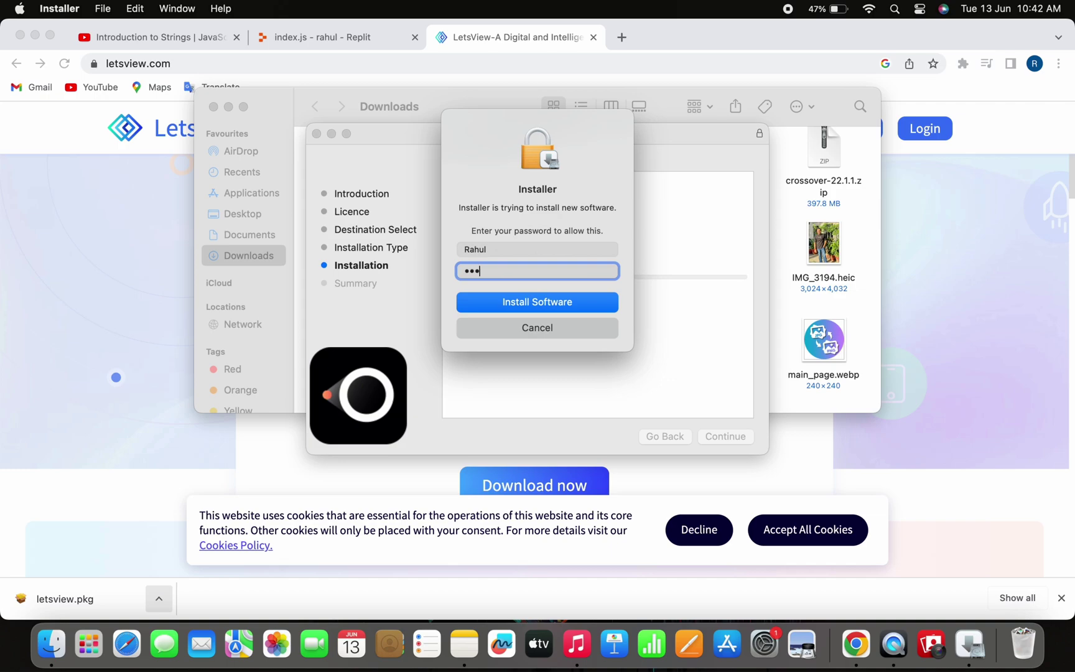
{"action": "key", "text": "Return"}
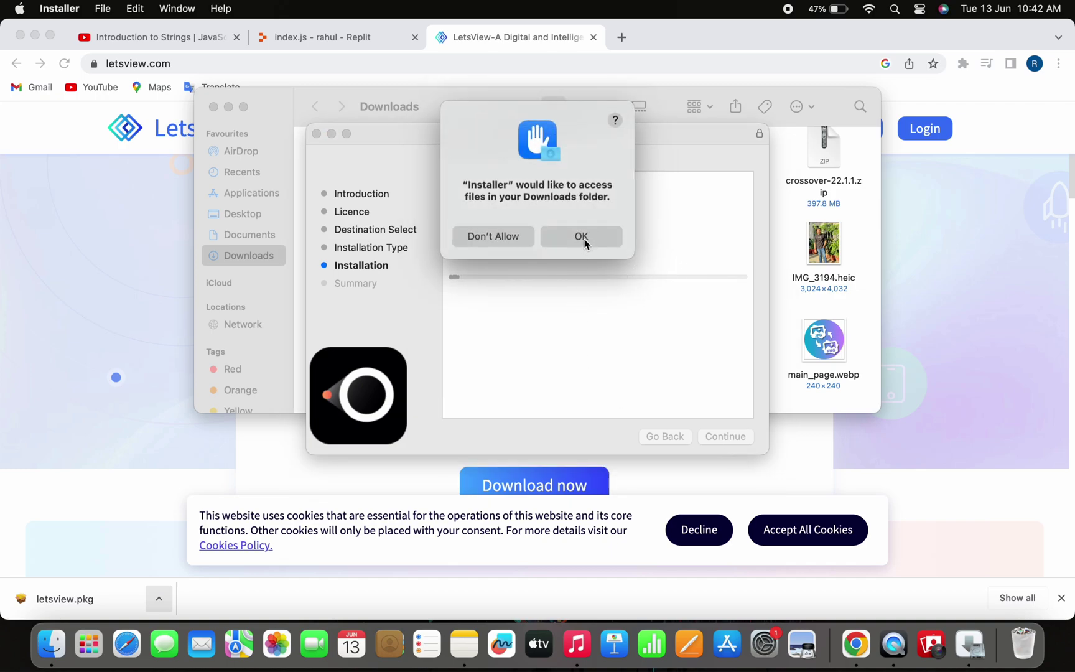
{"action": "left_click", "coordinate": [582, 238]}
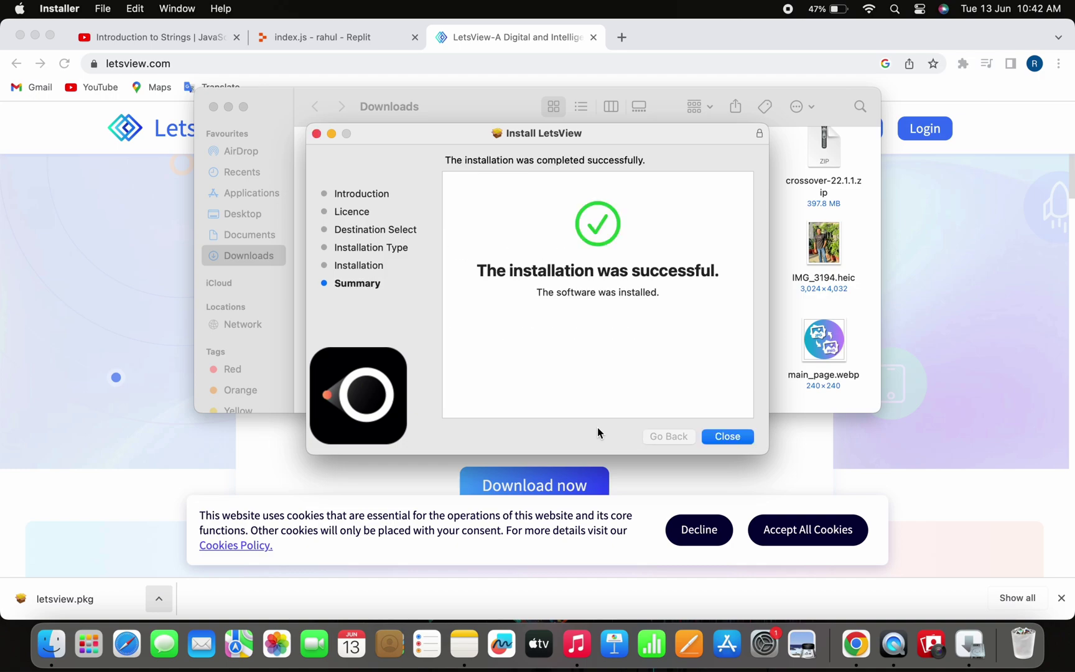
{"action": "left_click", "coordinate": [726, 439]}
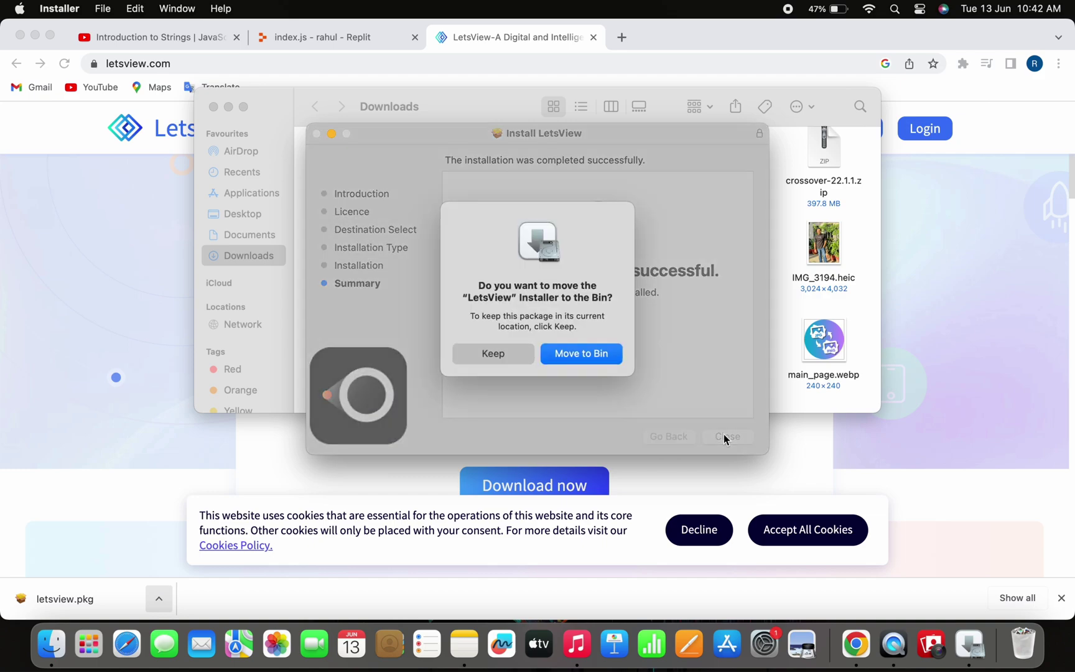
{"action": "left_click", "coordinate": [570, 353]}
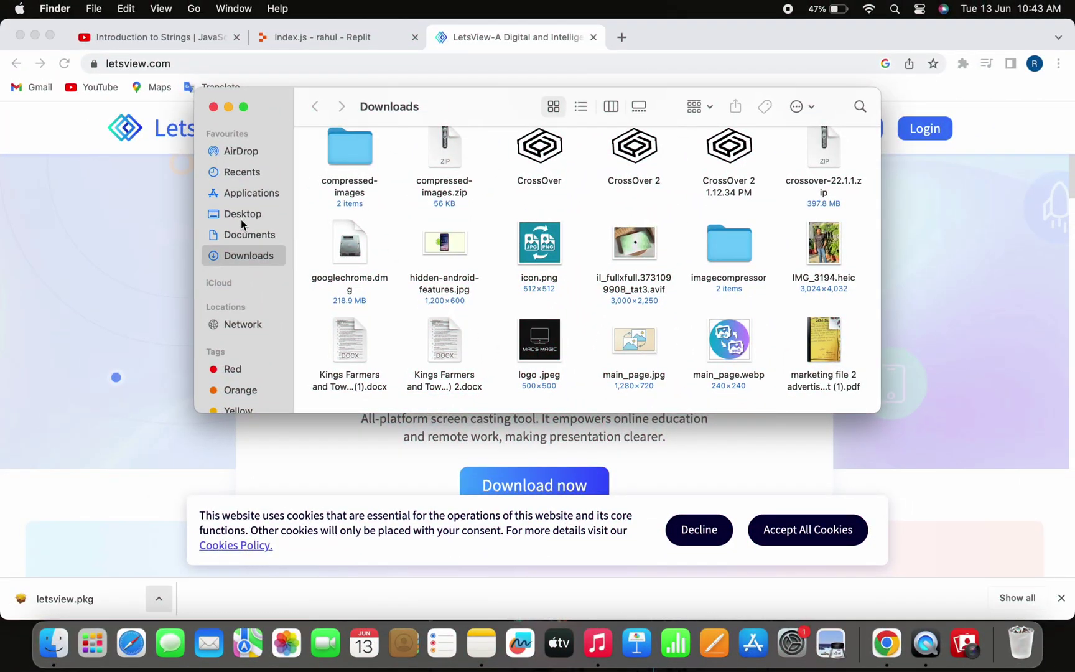
Select LetsView in Applications, then close Finder and minimize Chrome to show the desktop
{"action": "left_click", "coordinate": [242, 194]}
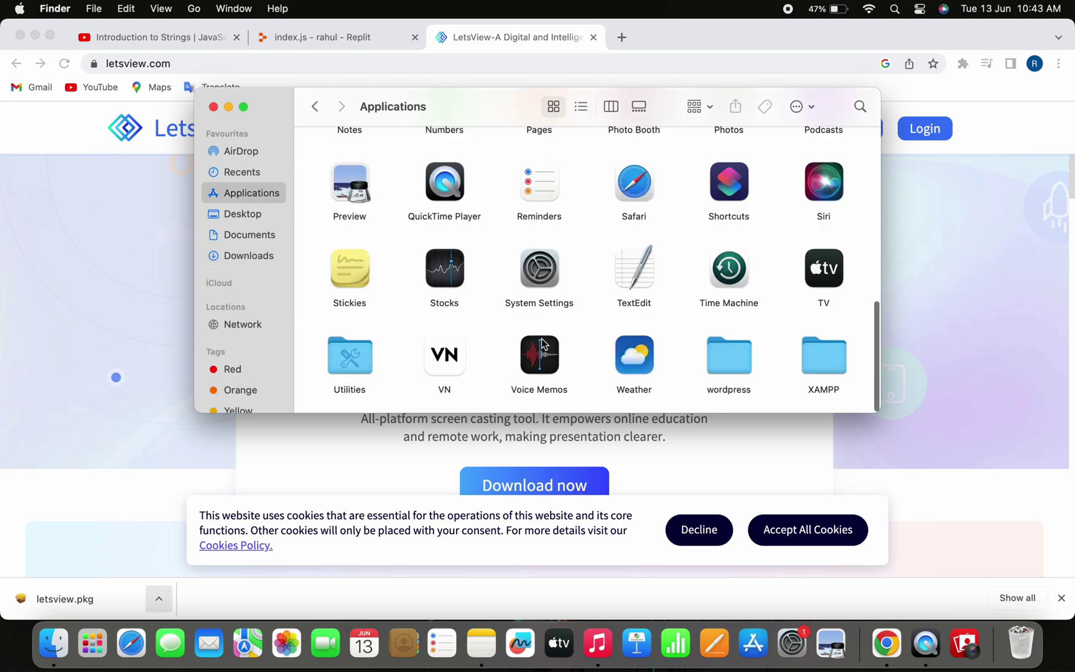
{"action": "scroll", "coordinate": [541, 344], "scroll_direction": "up", "scroll_amount": 10}
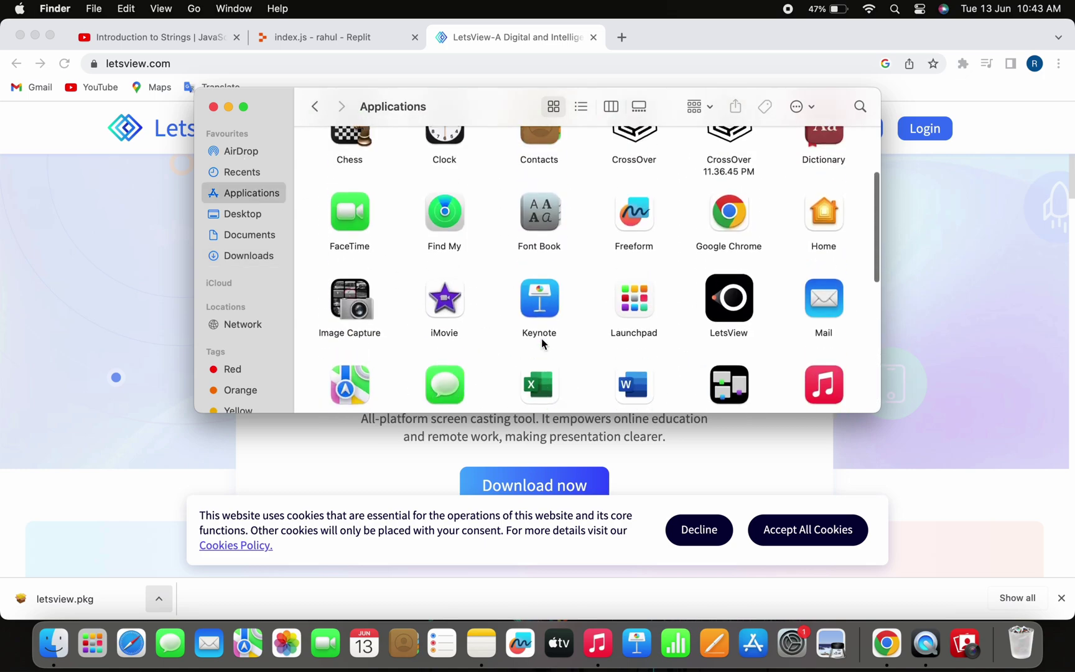
{"action": "left_click", "coordinate": [742, 356]}
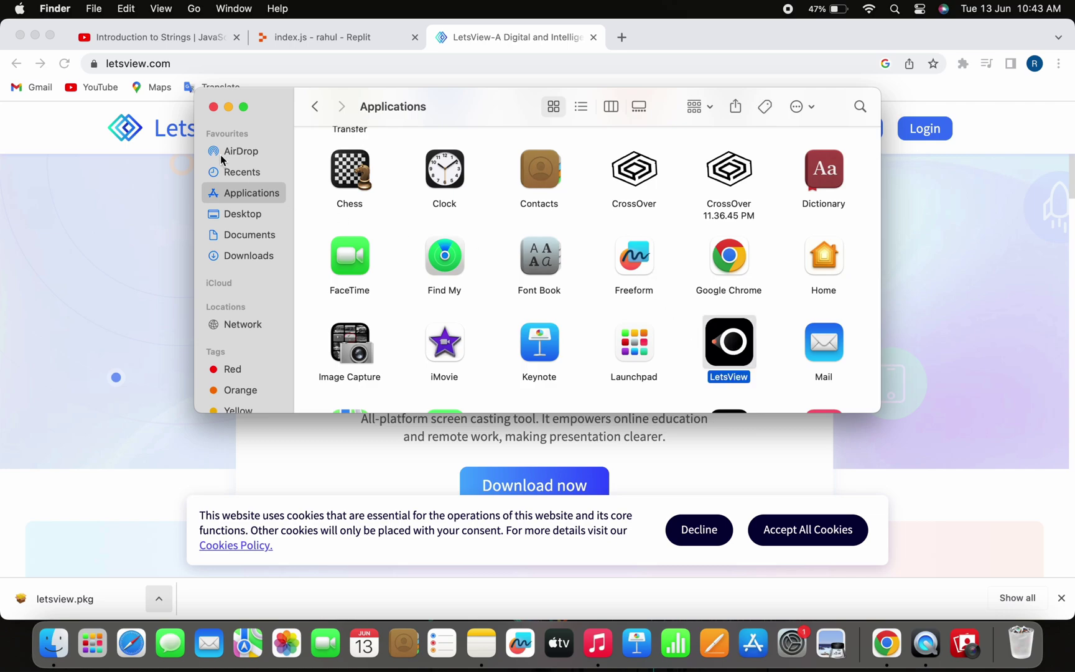
{"action": "left_click", "coordinate": [215, 107]}
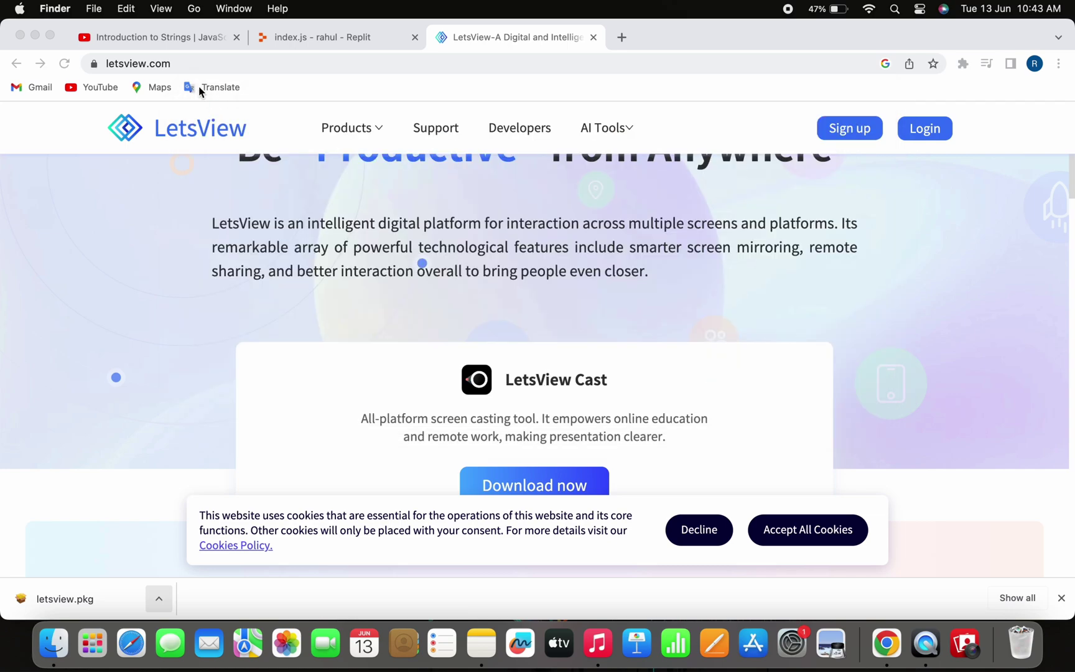
{"action": "left_click", "coordinate": [35, 35]}
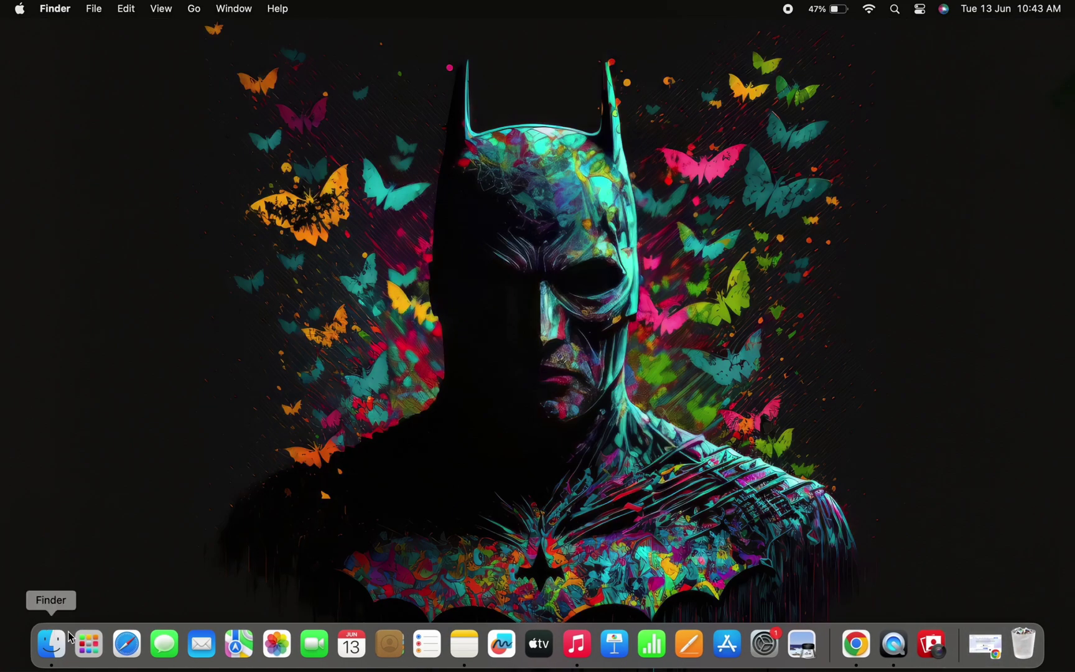
Launch LetsView from the second page of Launchpad
{"action": "left_click", "coordinate": [93, 658]}
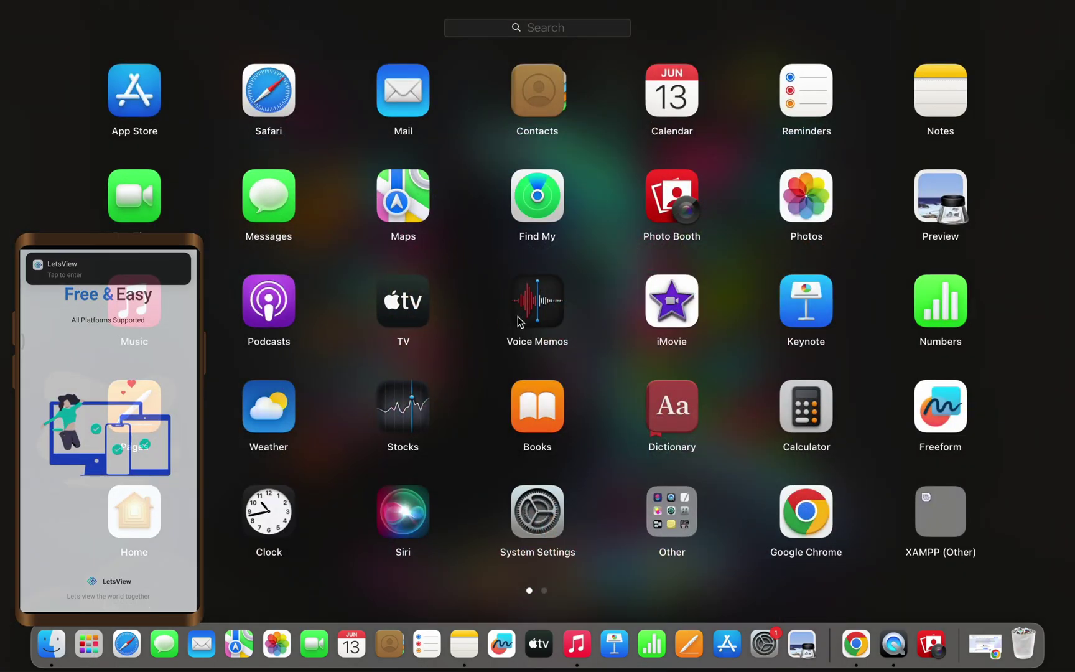
{"action": "scroll", "coordinate": [518, 319], "scroll_direction": "right", "scroll_amount": 3}
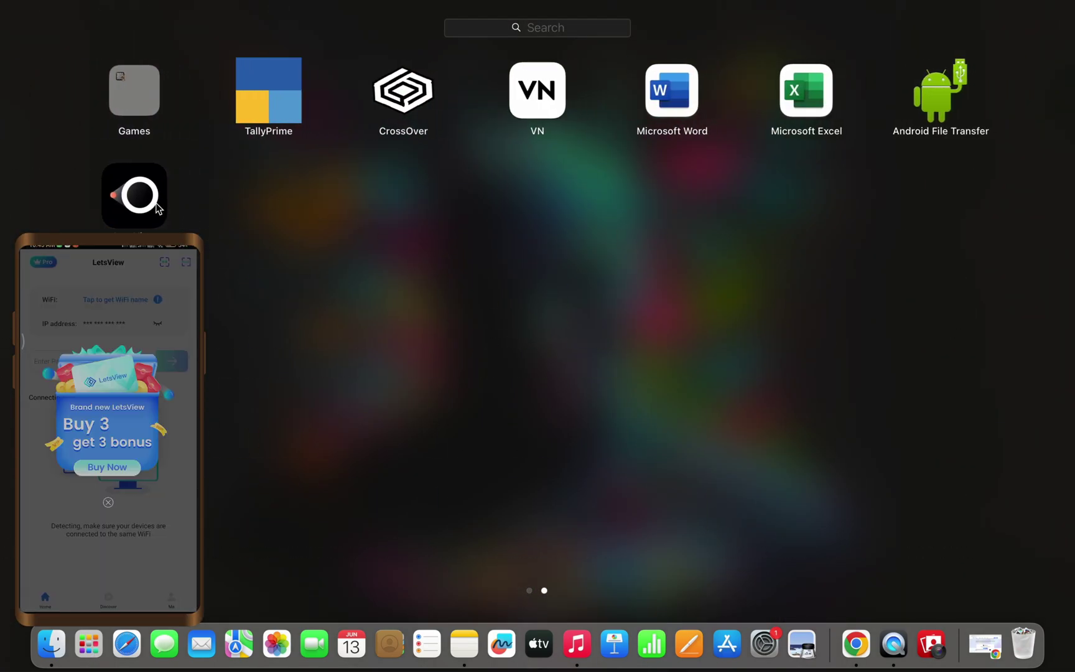
{"action": "left_click", "coordinate": [122, 205]}
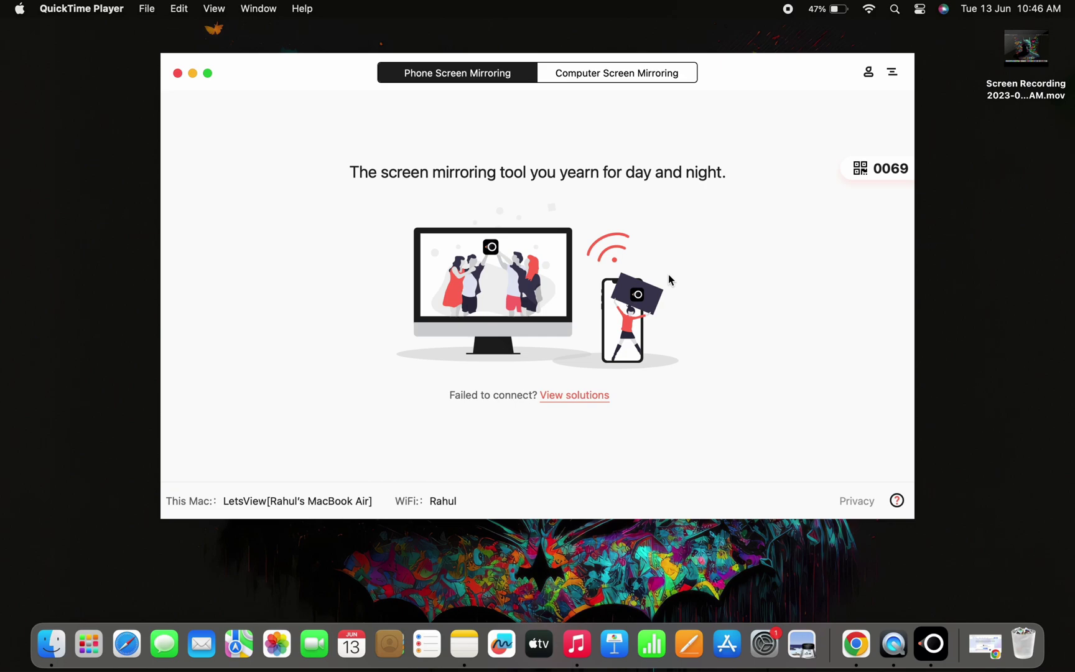
Close the LetsView window and confirm the exit prompt with OK
{"action": "left_click", "coordinate": [178, 74]}
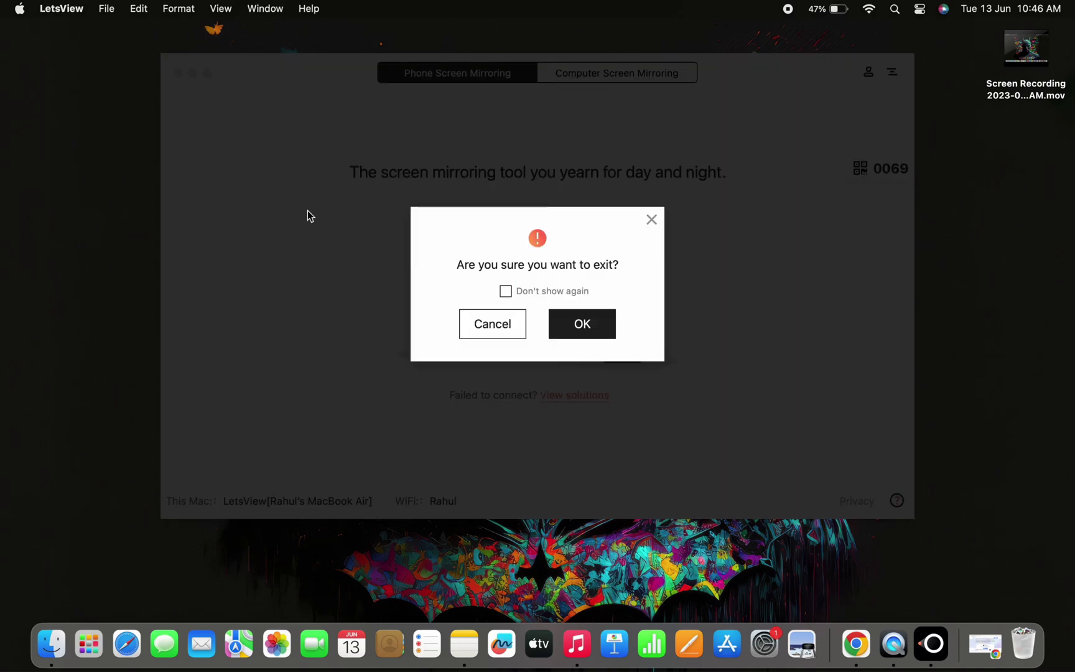
{"action": "left_click", "coordinate": [577, 328]}
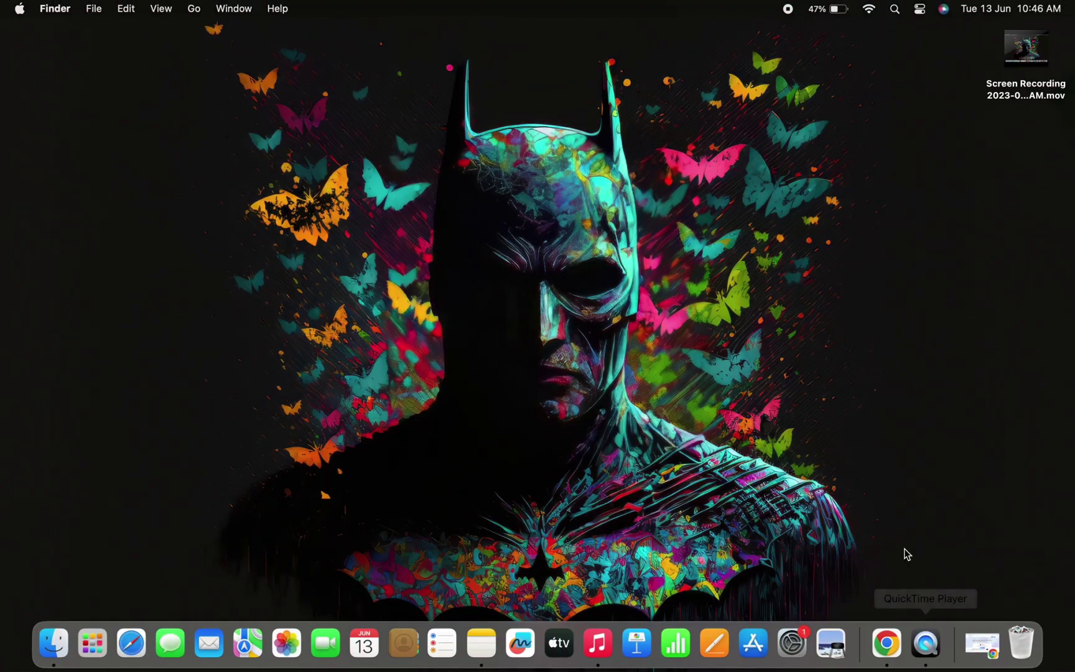